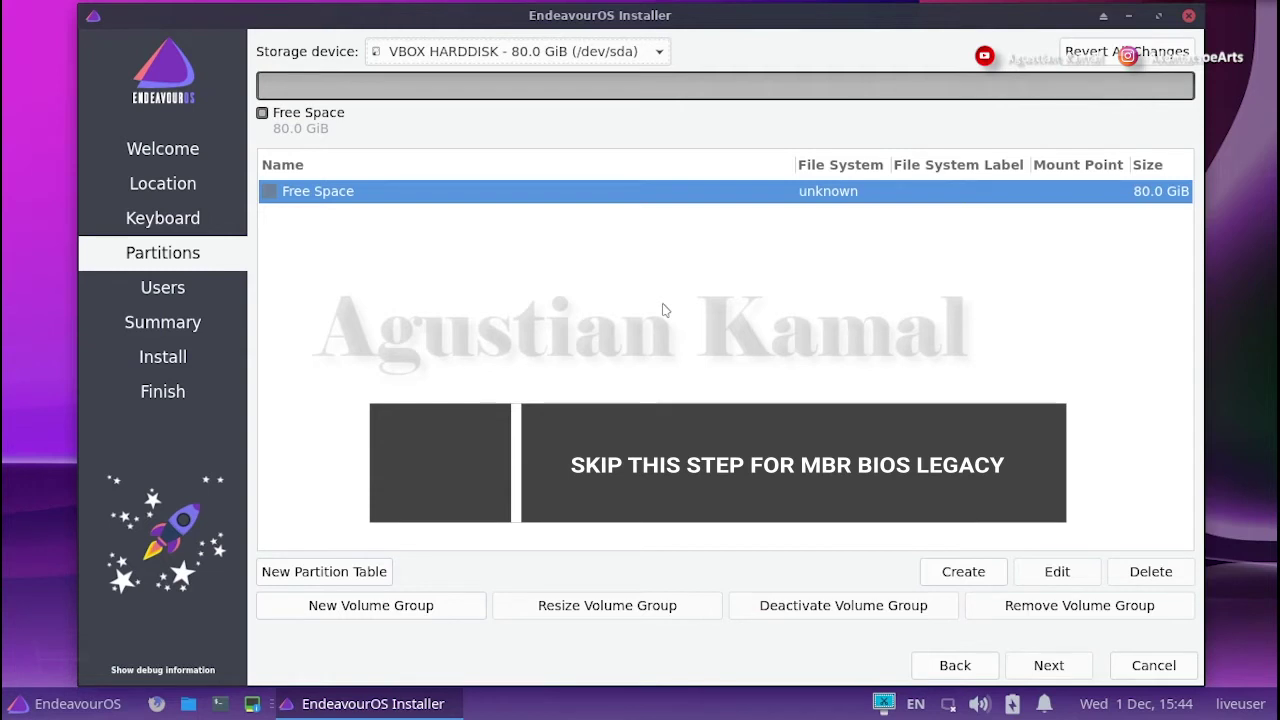
Step: Create a 350 MiB fat32 partition in the free space, mounted at /boot/efi with the boot flag set
{"action": "left_click", "coordinate": [963, 571]}
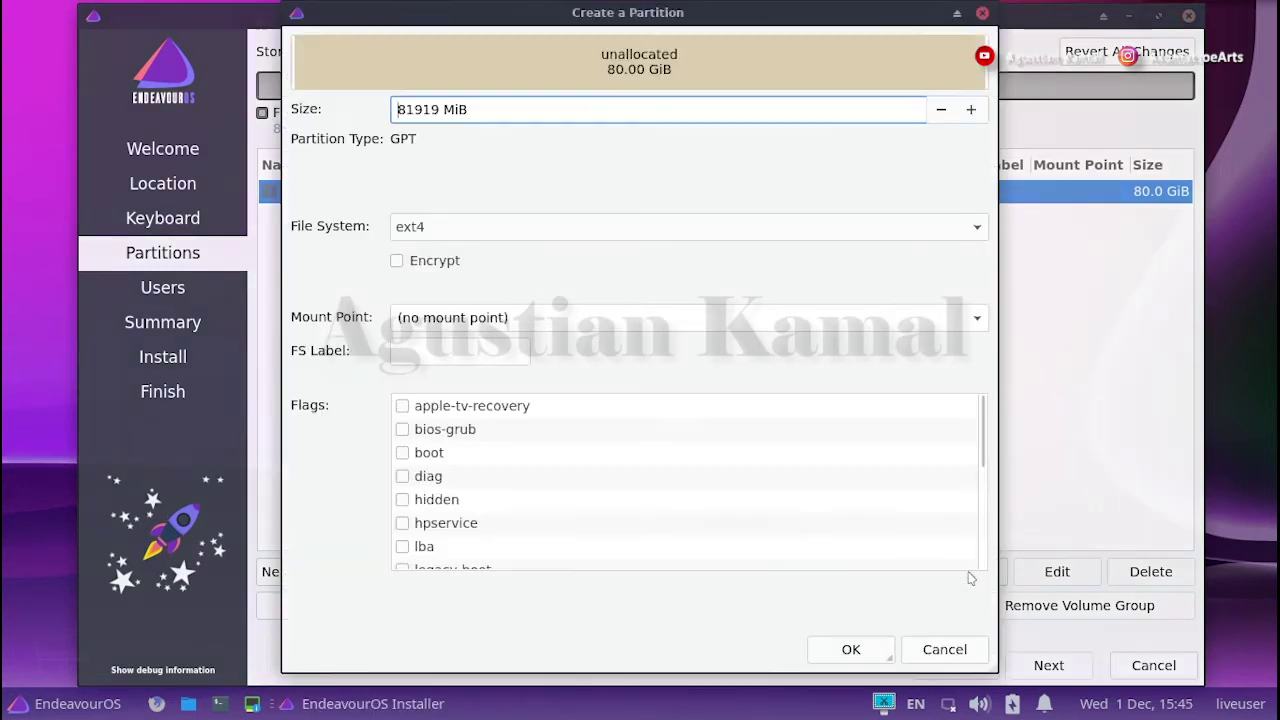
{"action": "double_click", "coordinate": [440, 109]}
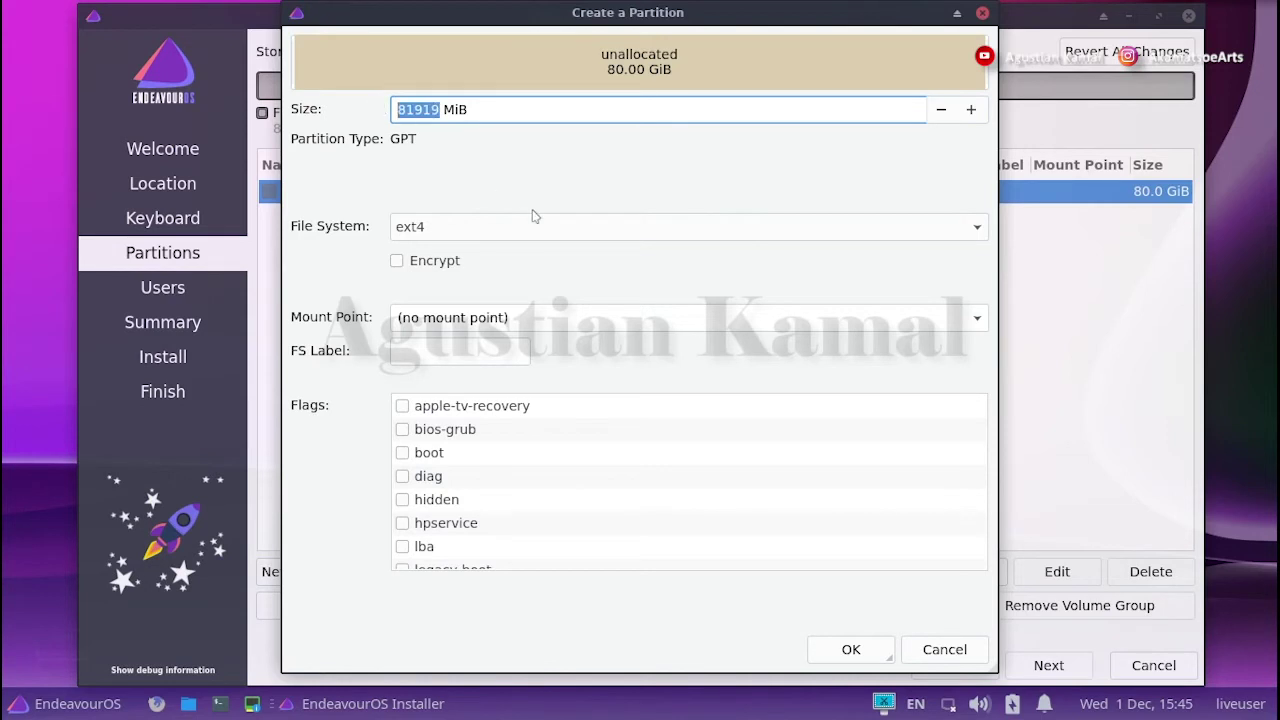
{"action": "type", "text": "350"}
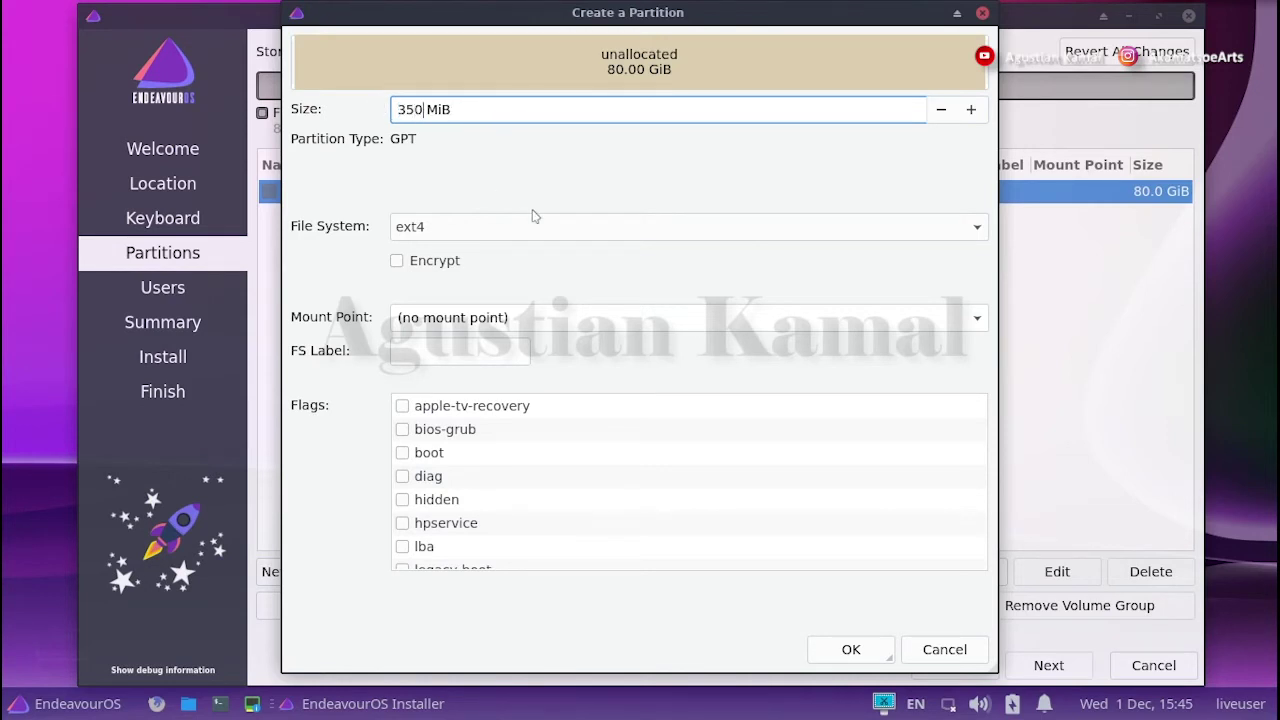
{"action": "left_click", "coordinate": [634, 230]}
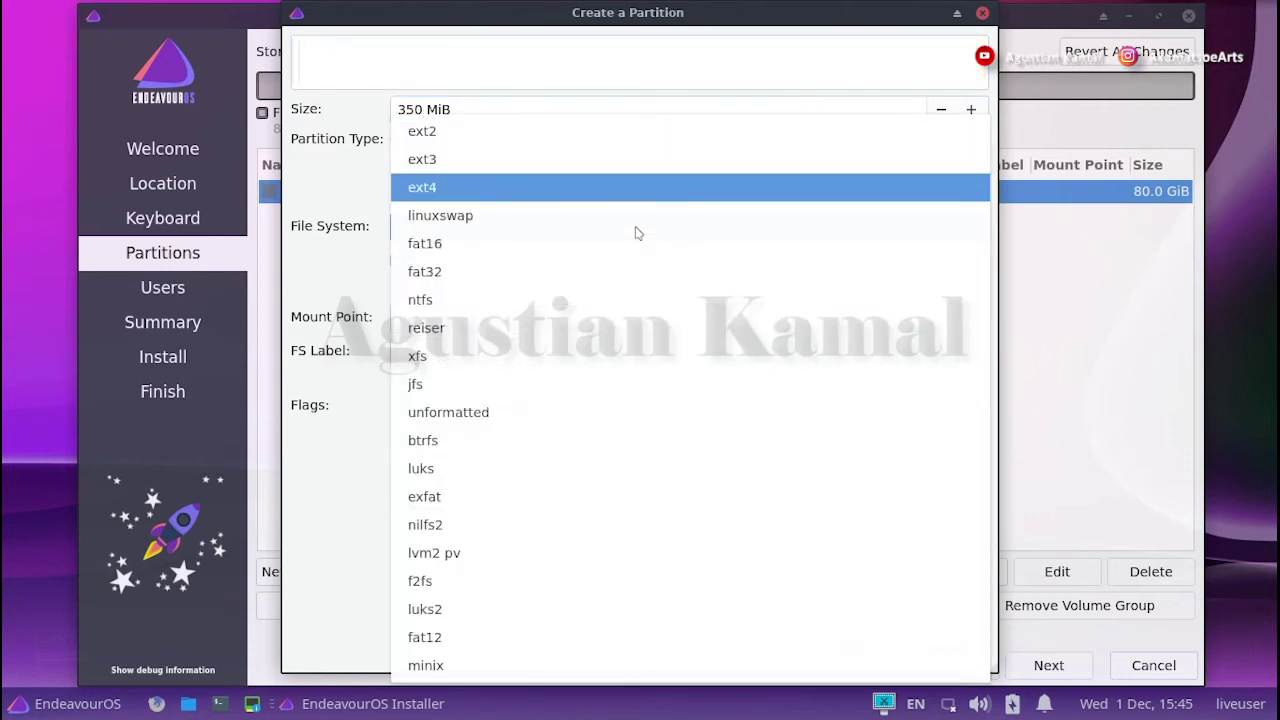
{"action": "left_click", "coordinate": [642, 271]}
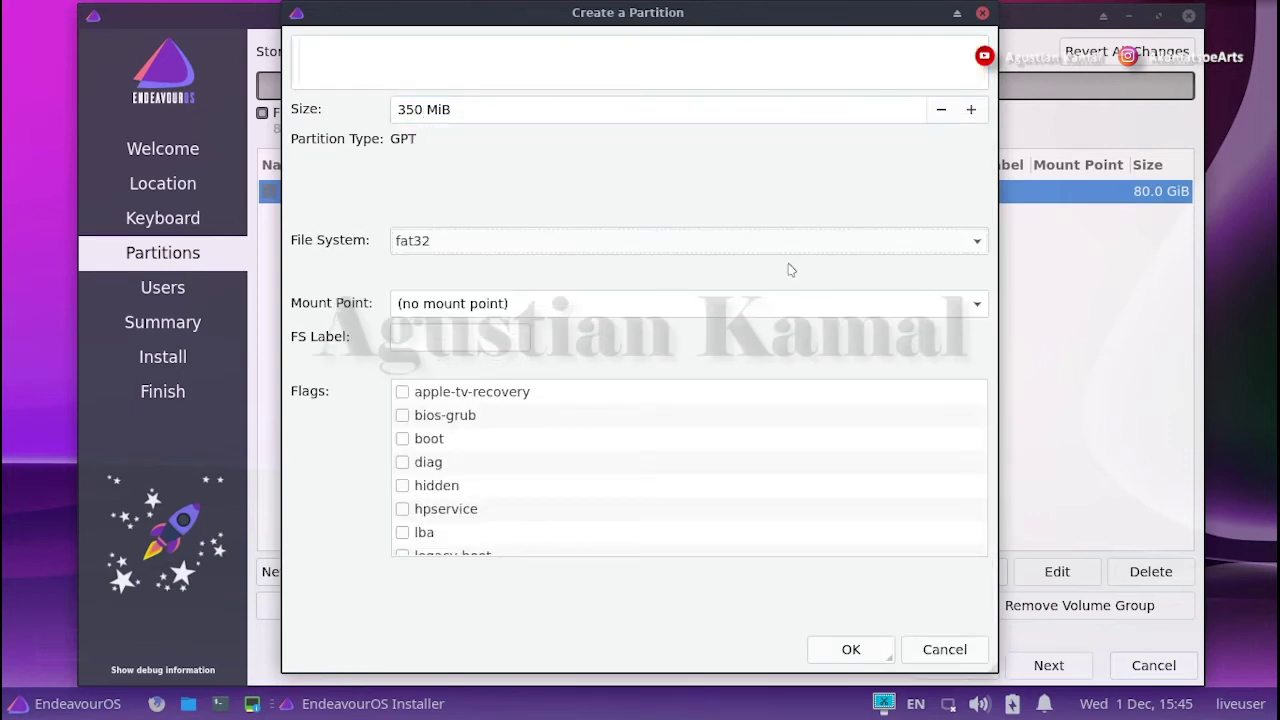
{"action": "left_click", "coordinate": [976, 305]}
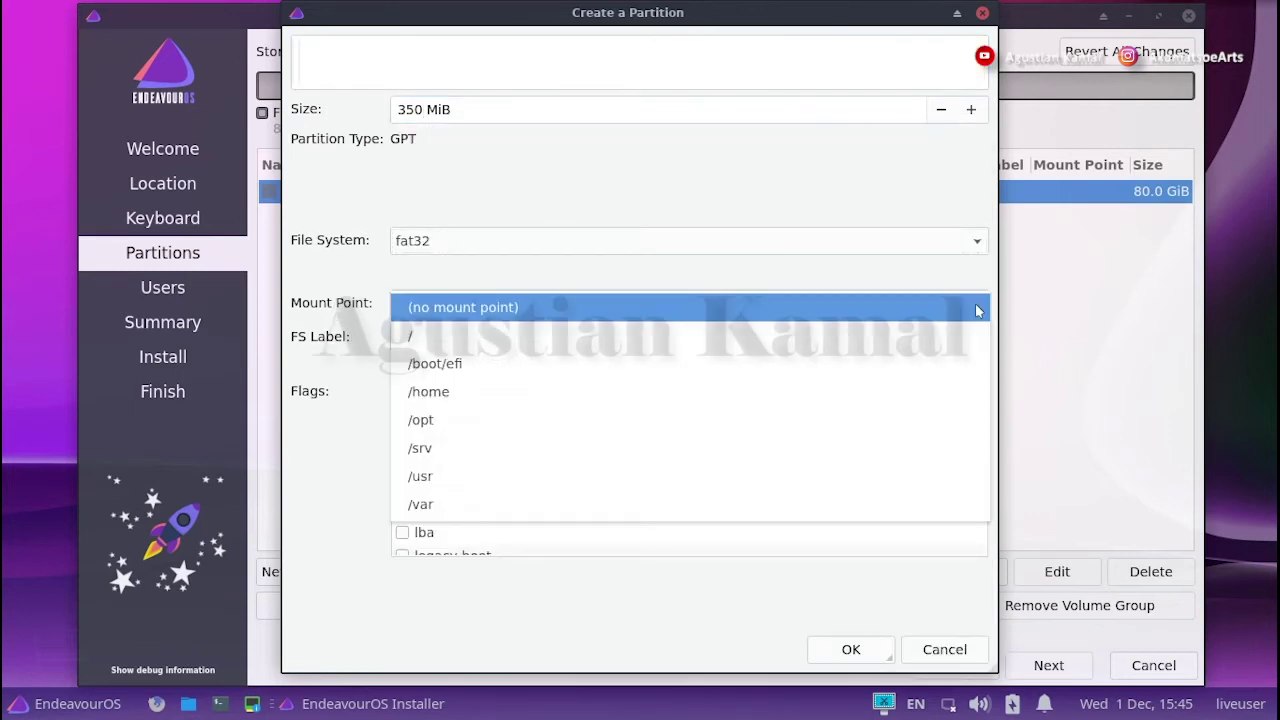
{"action": "left_click", "coordinate": [456, 365]}
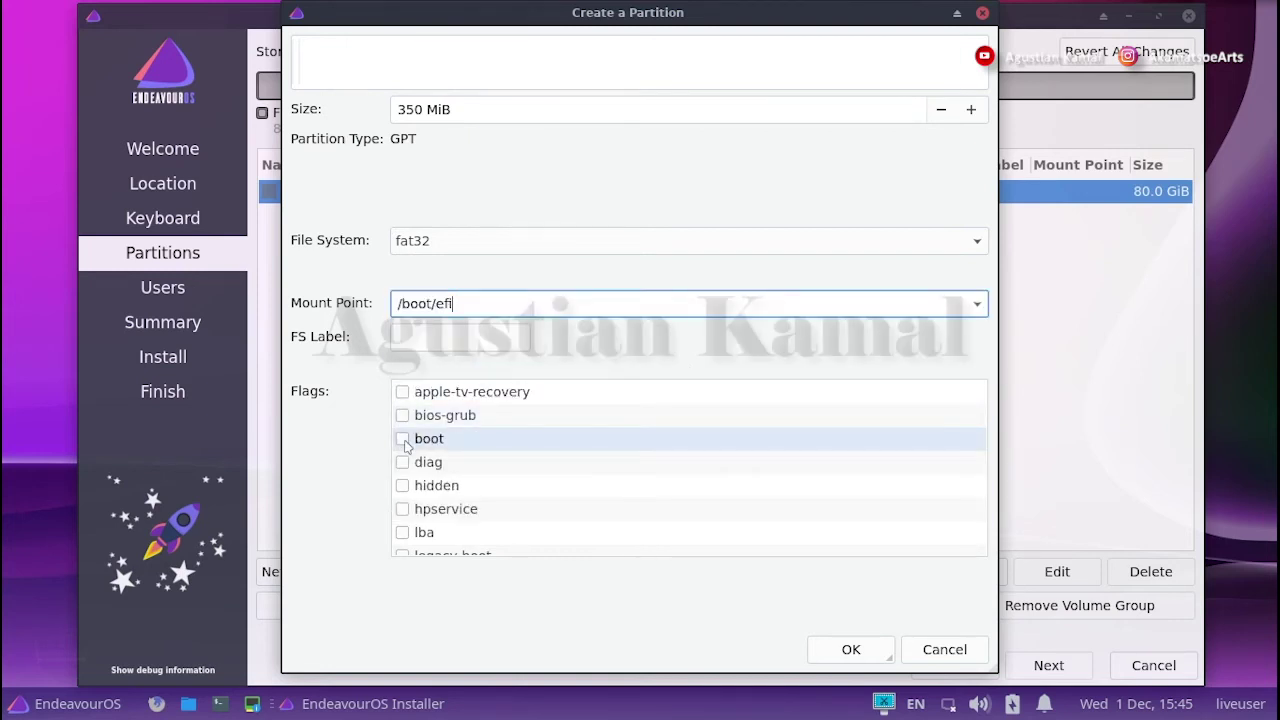
{"action": "left_click", "coordinate": [402, 440]}
{"action": "left_click", "coordinate": [851, 651]}
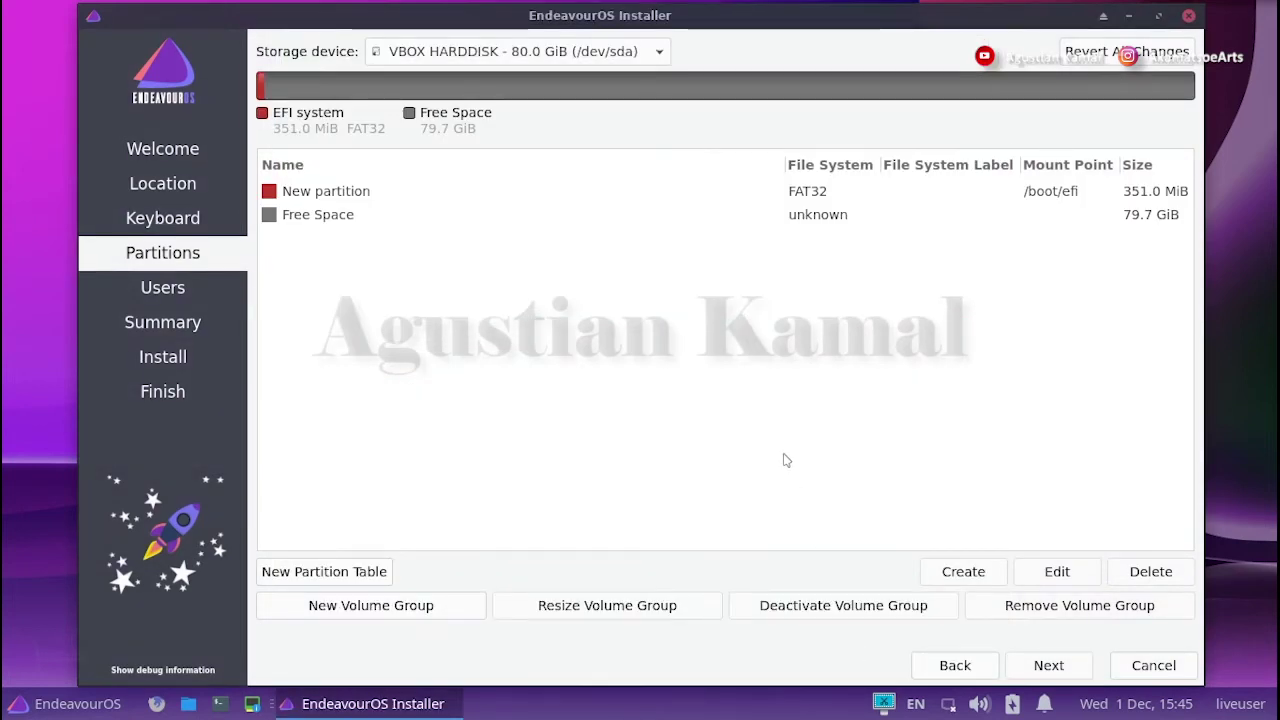
{"action": "left_click", "coordinate": [809, 198]}
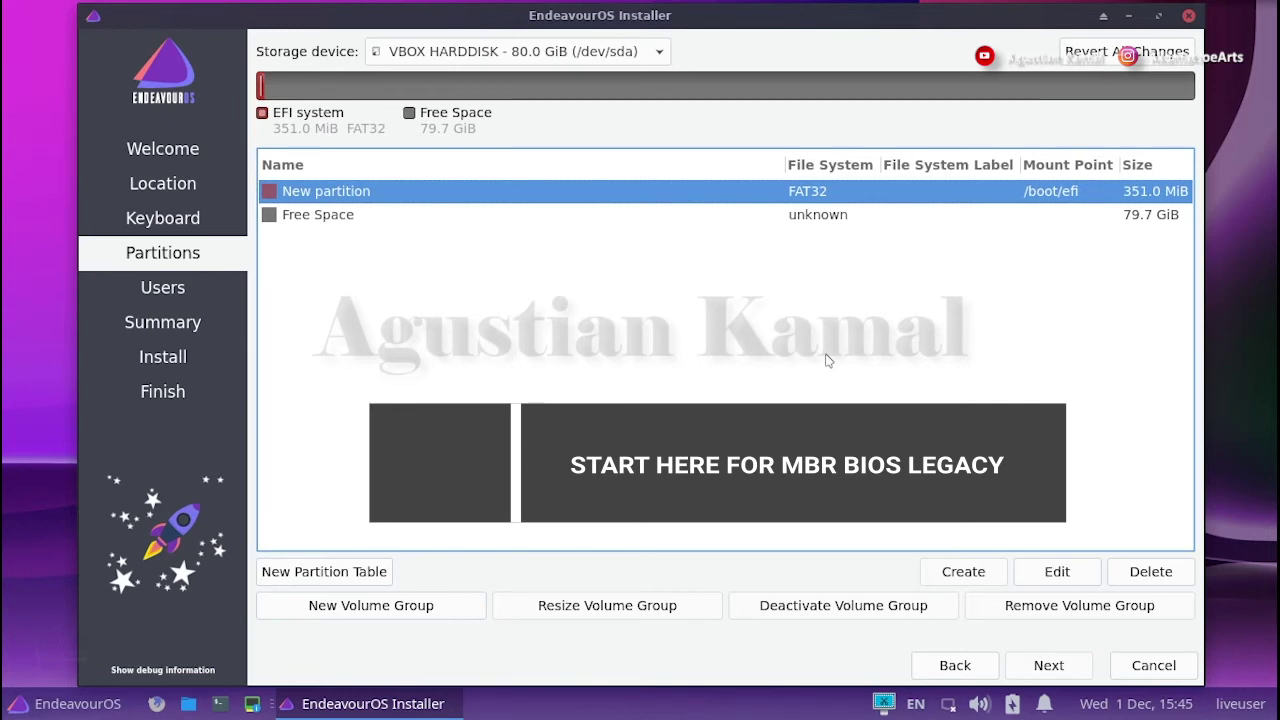
Step: Create a 4096 MiB linuxswap partition in the remaining free space with the swap flag set
{"action": "left_click", "coordinate": [396, 218]}
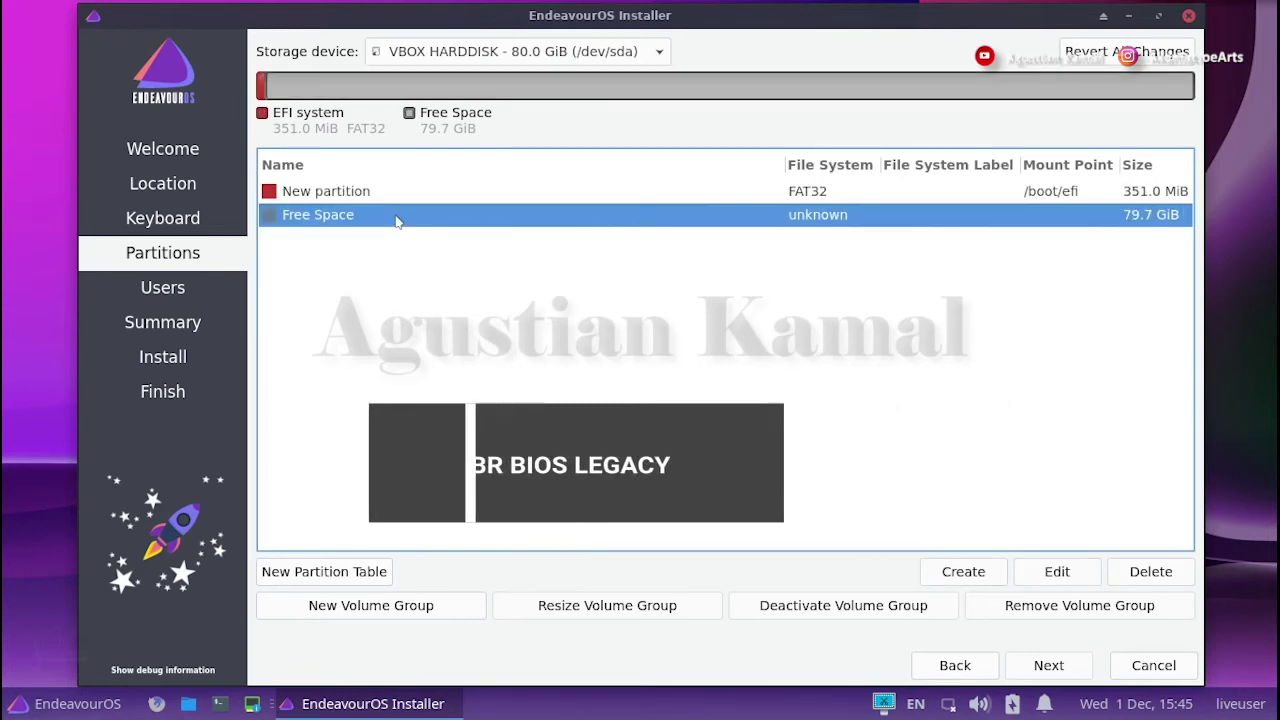
{"action": "left_click", "coordinate": [963, 572]}
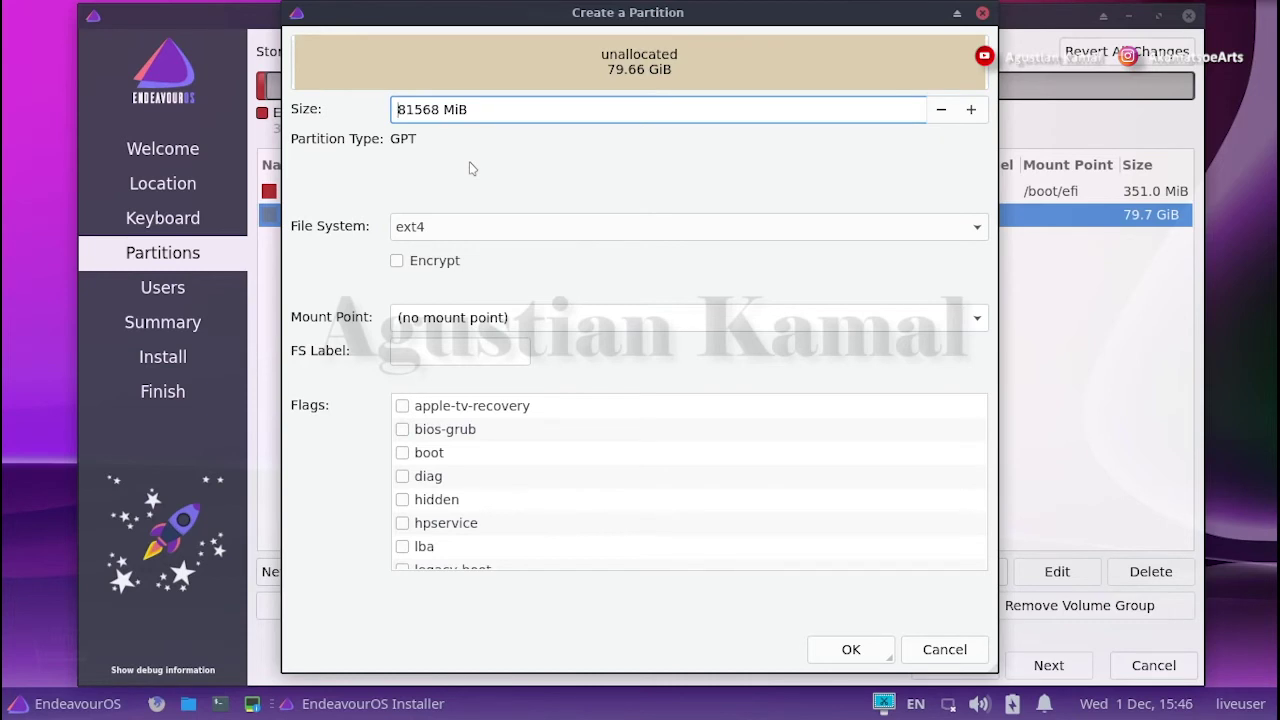
{"action": "double_click", "coordinate": [440, 108]}
{"action": "type", "text": "4096"}
{"action": "left_click", "coordinate": [713, 236]}
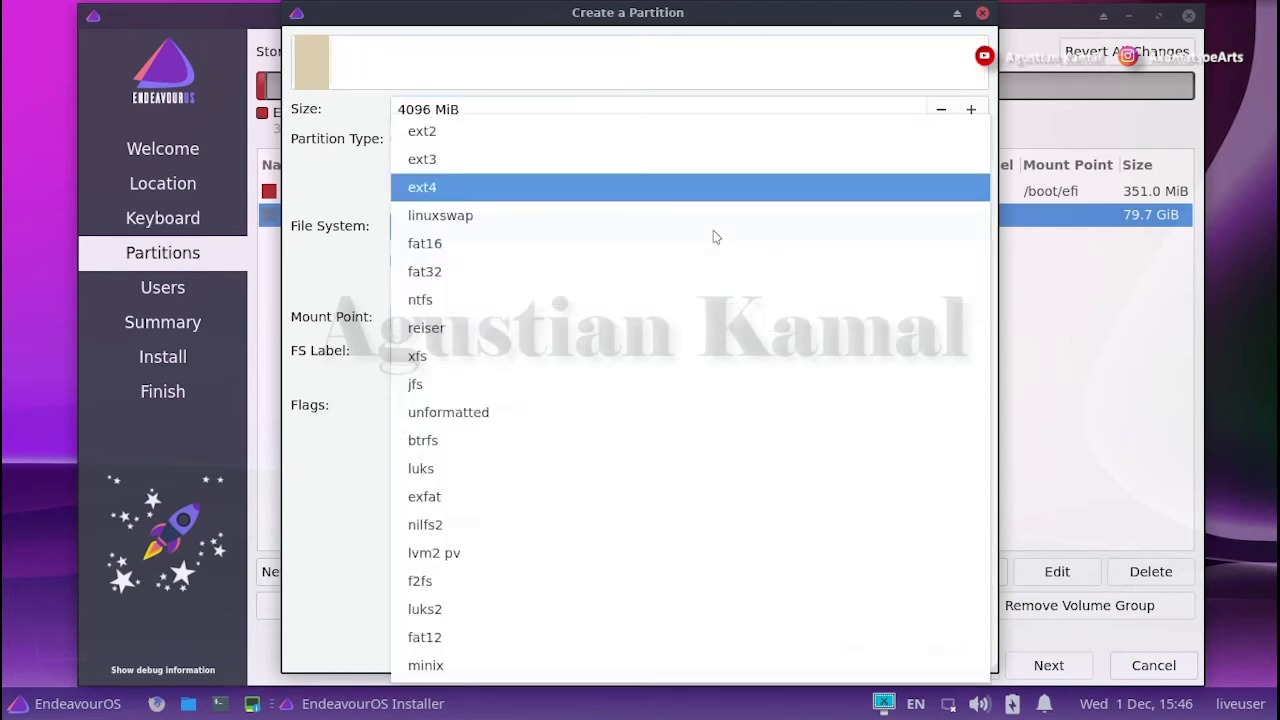
{"action": "left_click", "coordinate": [506, 216]}
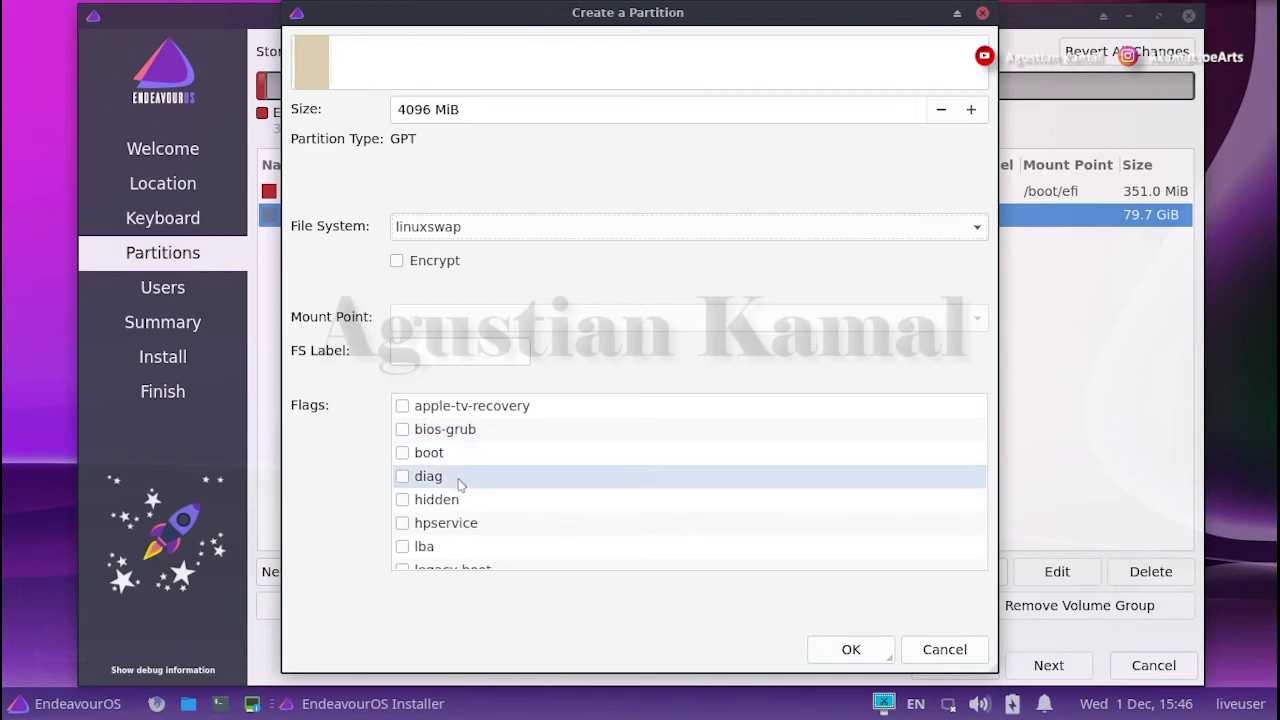
{"action": "scroll", "coordinate": [457, 480], "scroll_direction": "down", "scroll_amount": 3}
{"action": "left_click", "coordinate": [404, 555]}
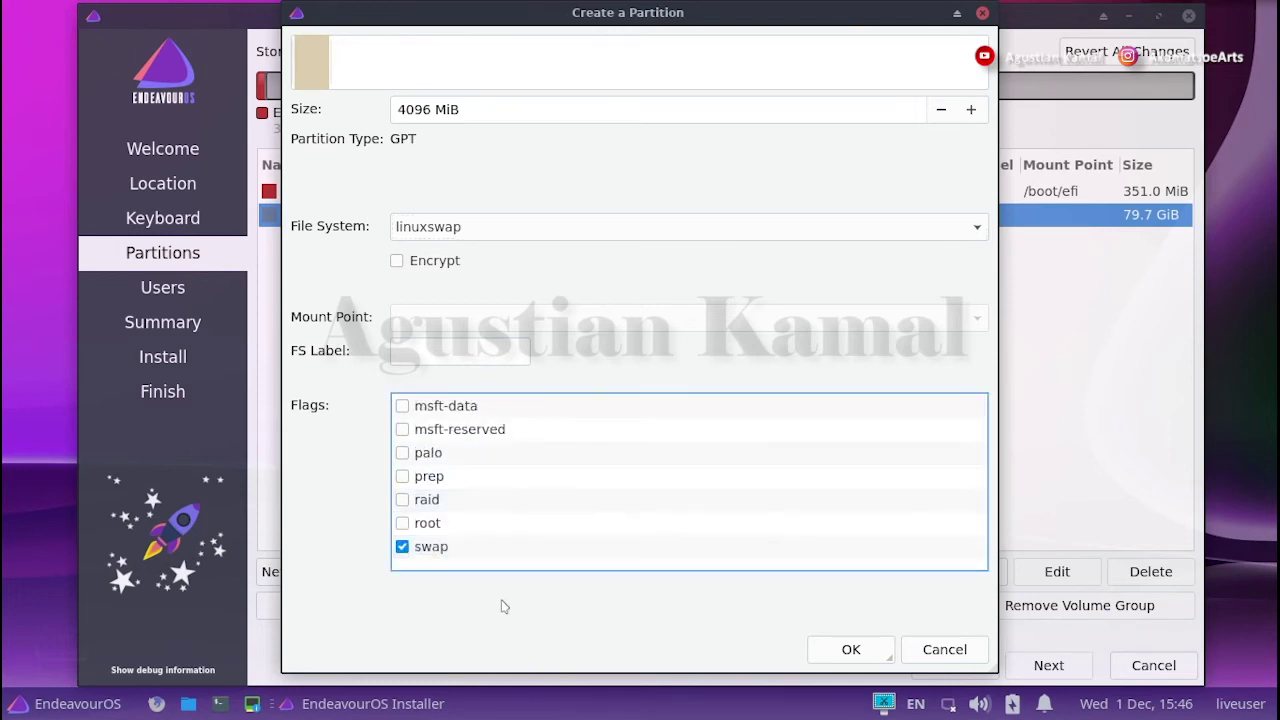
{"action": "left_click", "coordinate": [850, 650]}
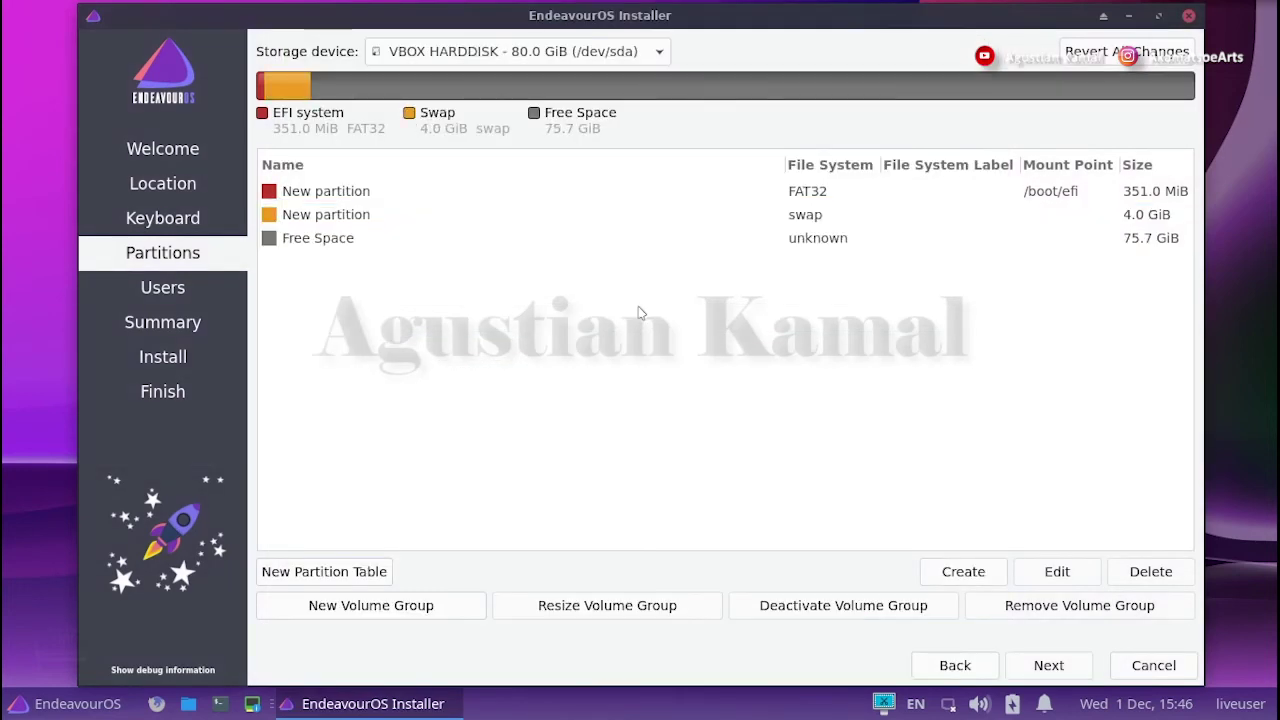
{"action": "left_click", "coordinate": [822, 218]}
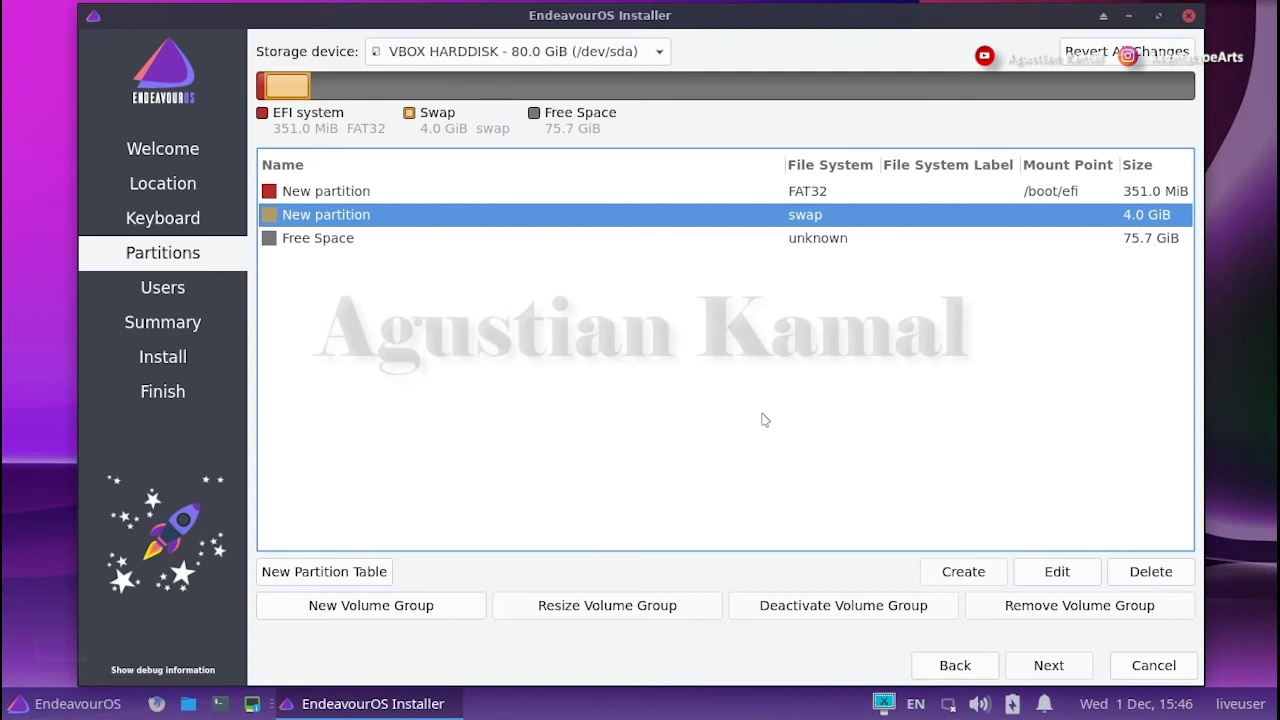
Step: Create an ext4 partition from all the remaining free space, mounted at / with the root flag set
{"action": "left_click", "coordinate": [420, 240]}
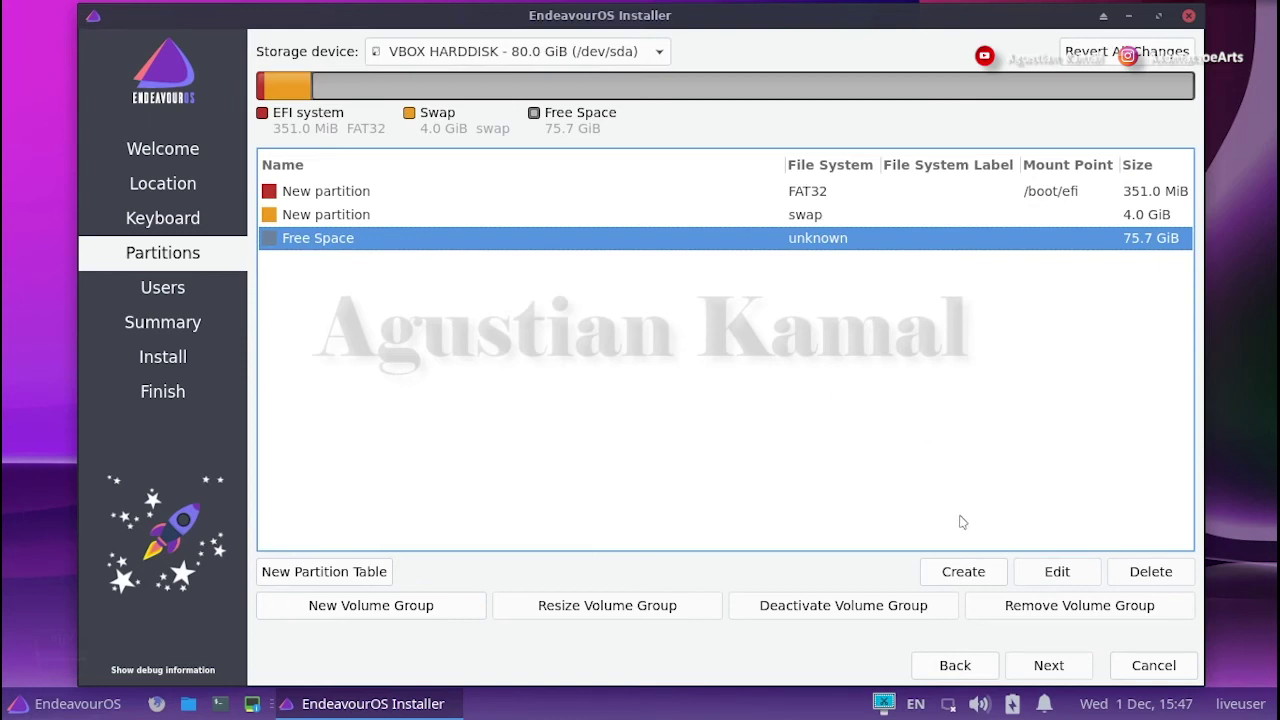
{"action": "left_click", "coordinate": [964, 576]}
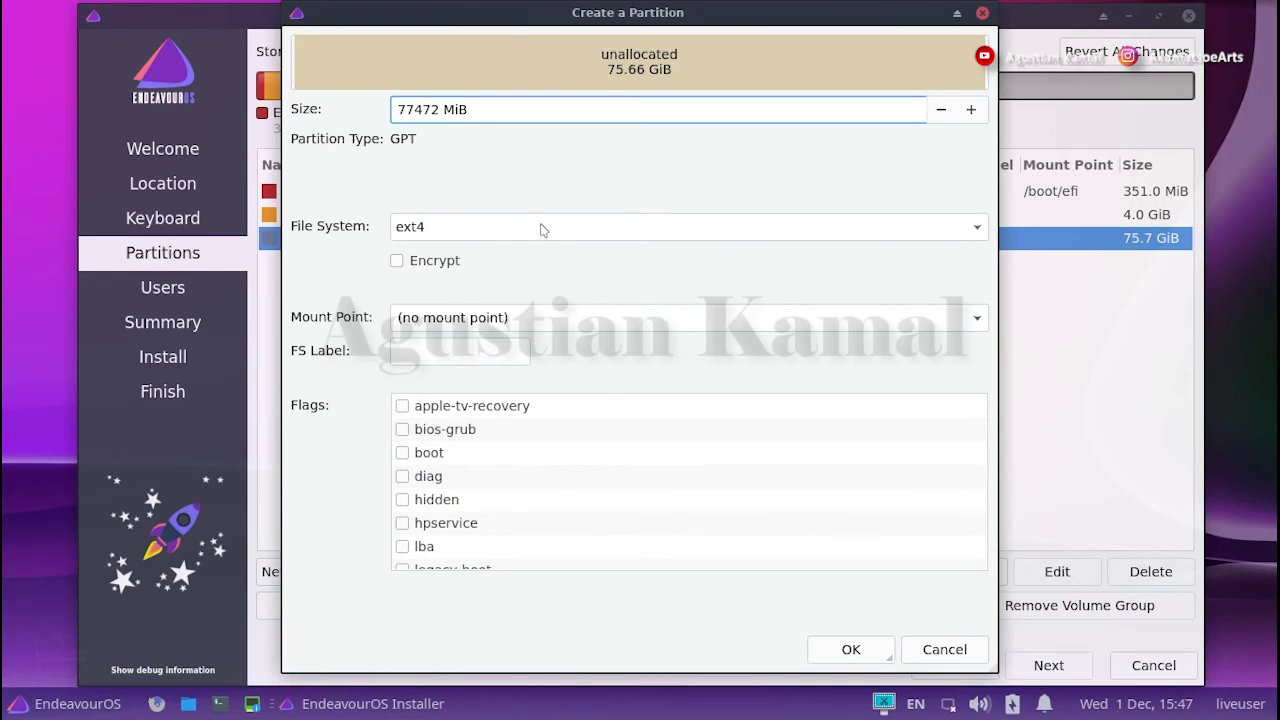
{"action": "left_click", "coordinate": [977, 323]}
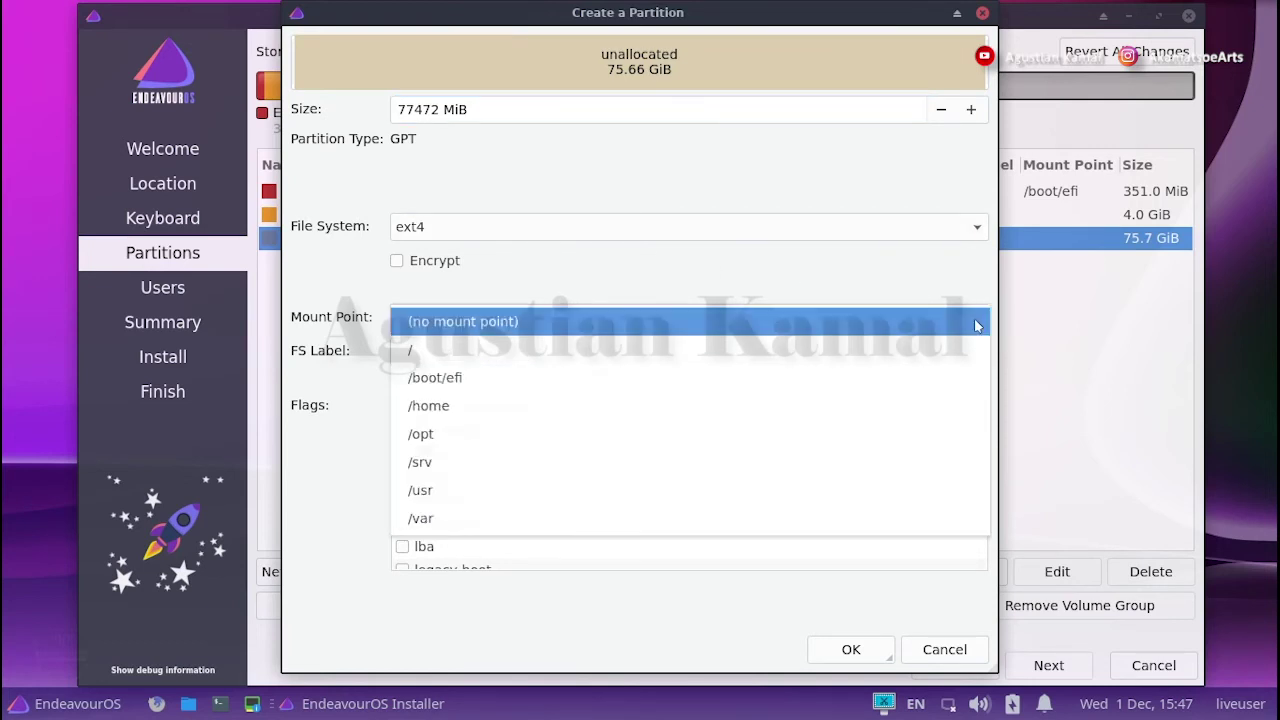
{"action": "left_click", "coordinate": [560, 348]}
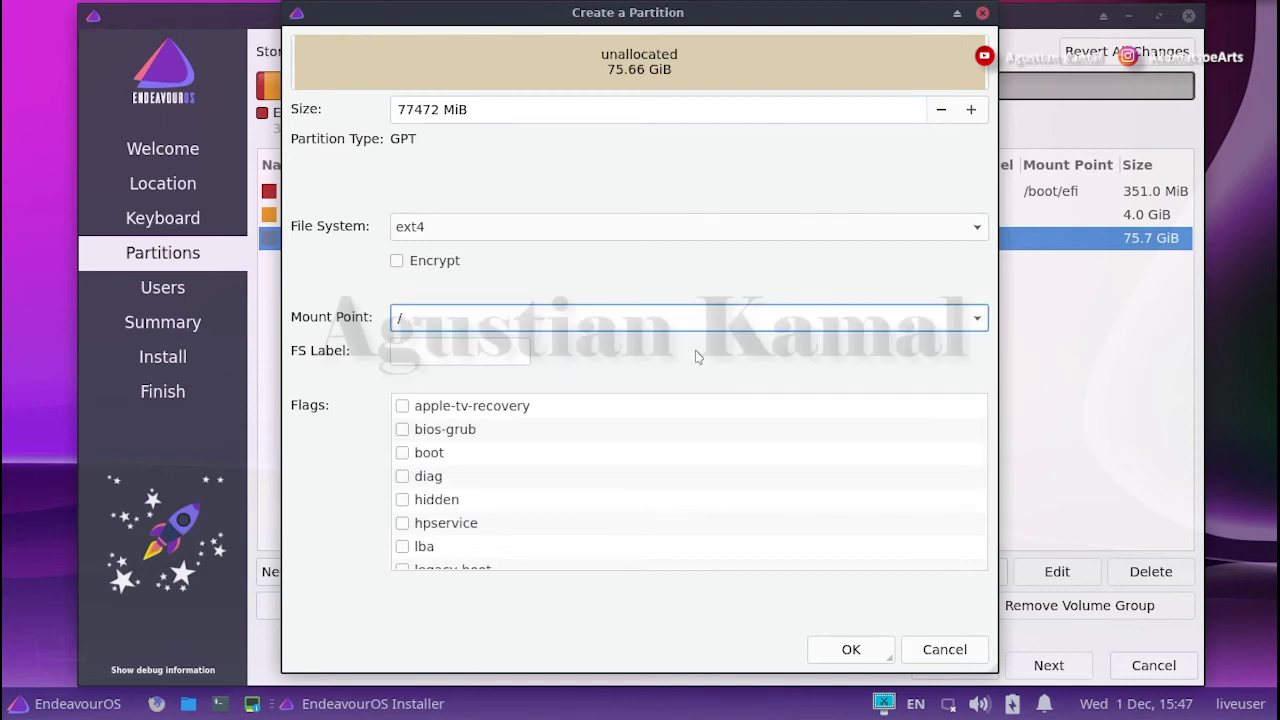
{"action": "scroll", "coordinate": [520, 471], "scroll_direction": "down", "scroll_amount": 3}
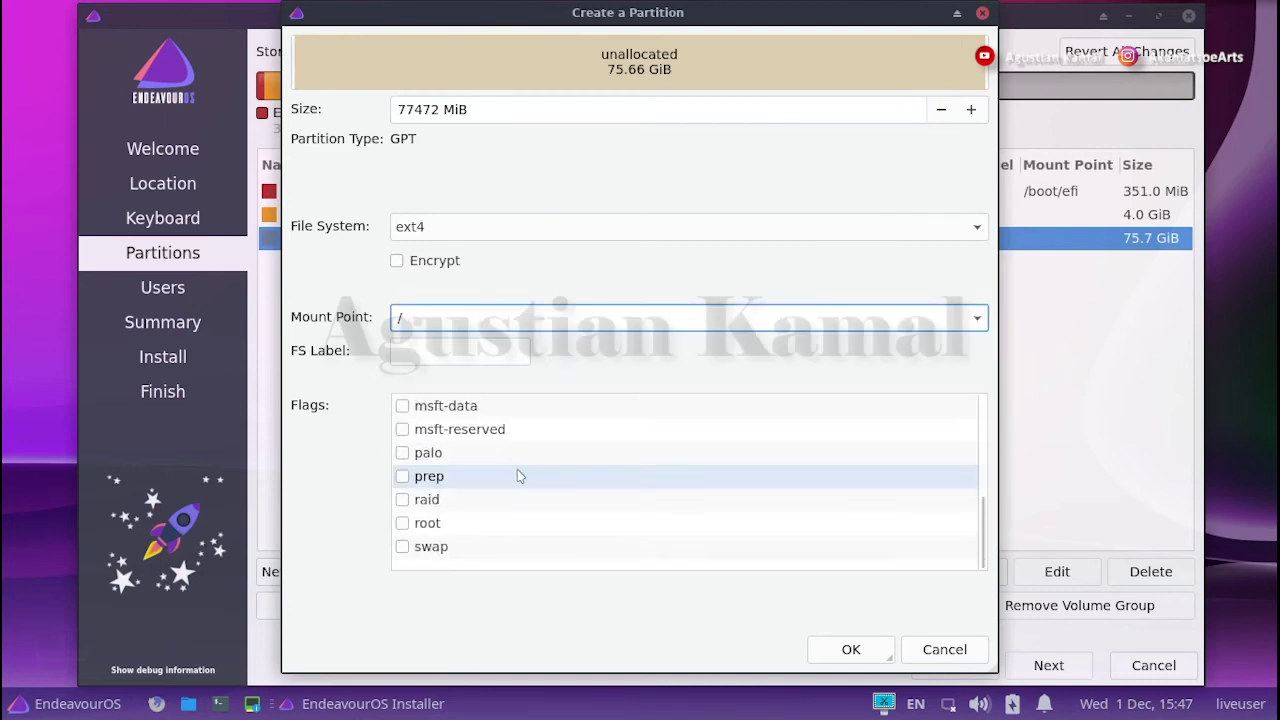
{"action": "left_click", "coordinate": [403, 523]}
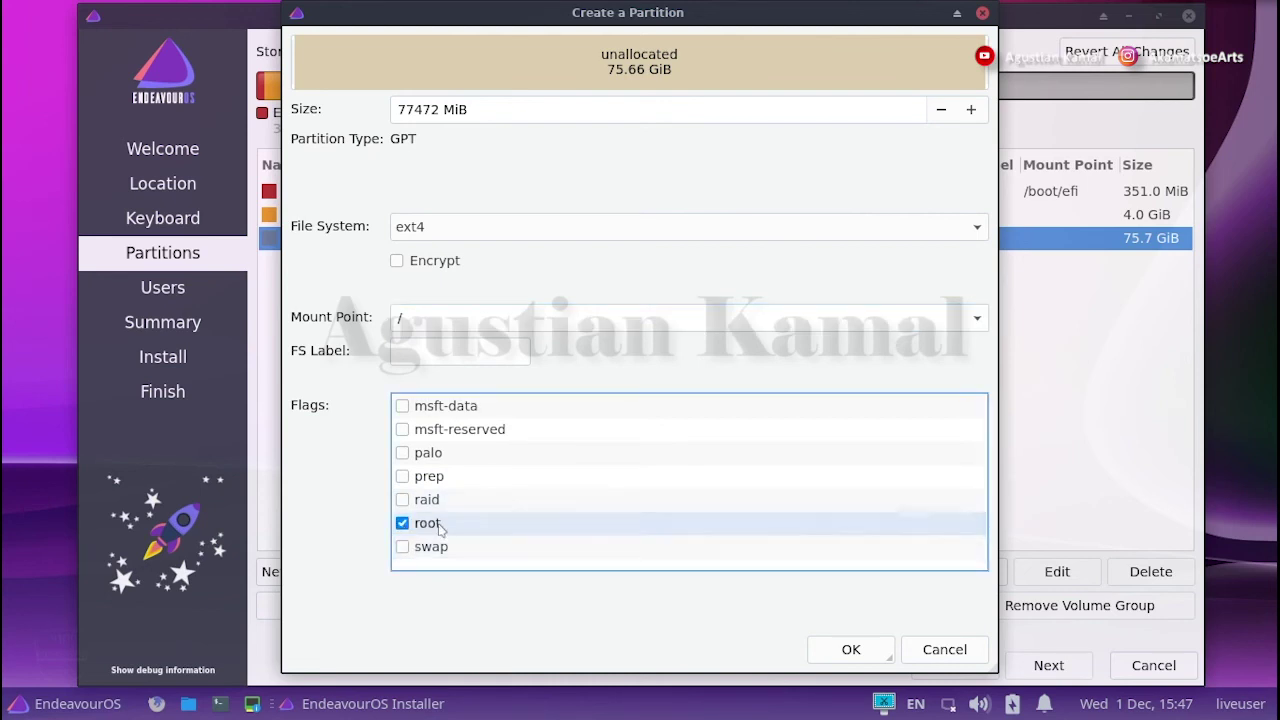
{"action": "left_click", "coordinate": [849, 651]}
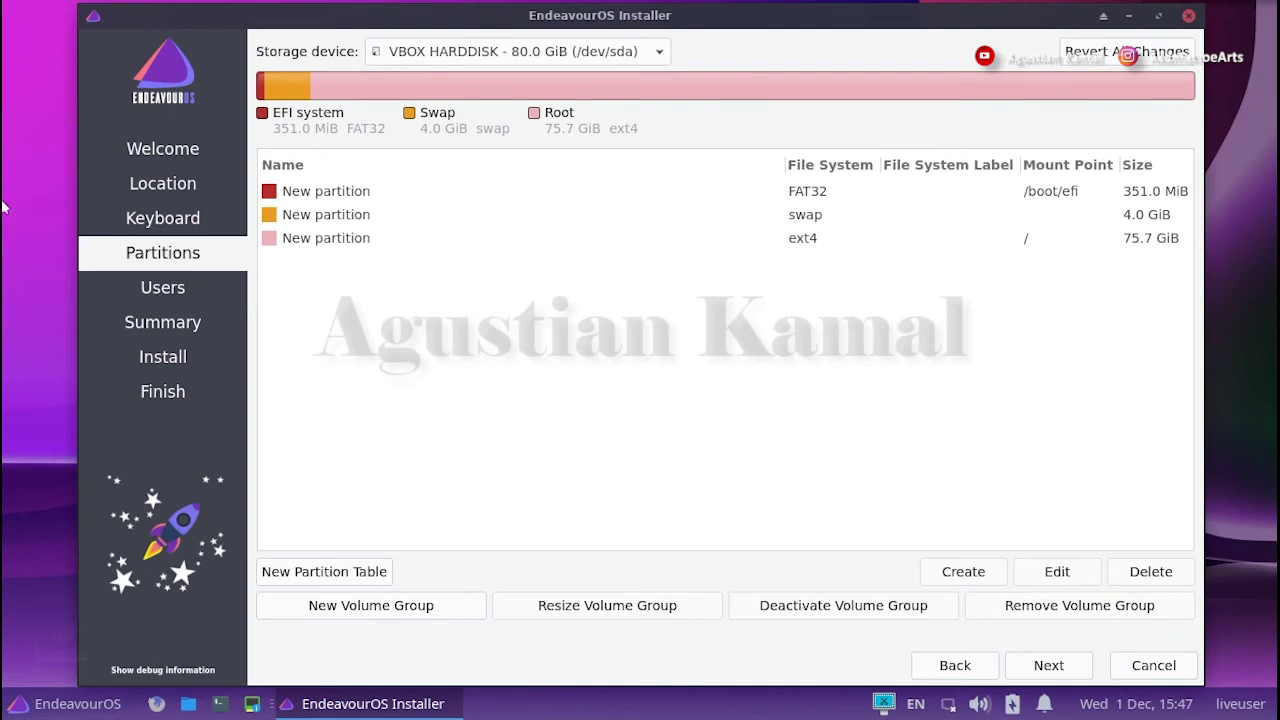
Step: Review the root, swap and EFI partitions in the partition list
{"action": "left_click", "coordinate": [790, 244]}
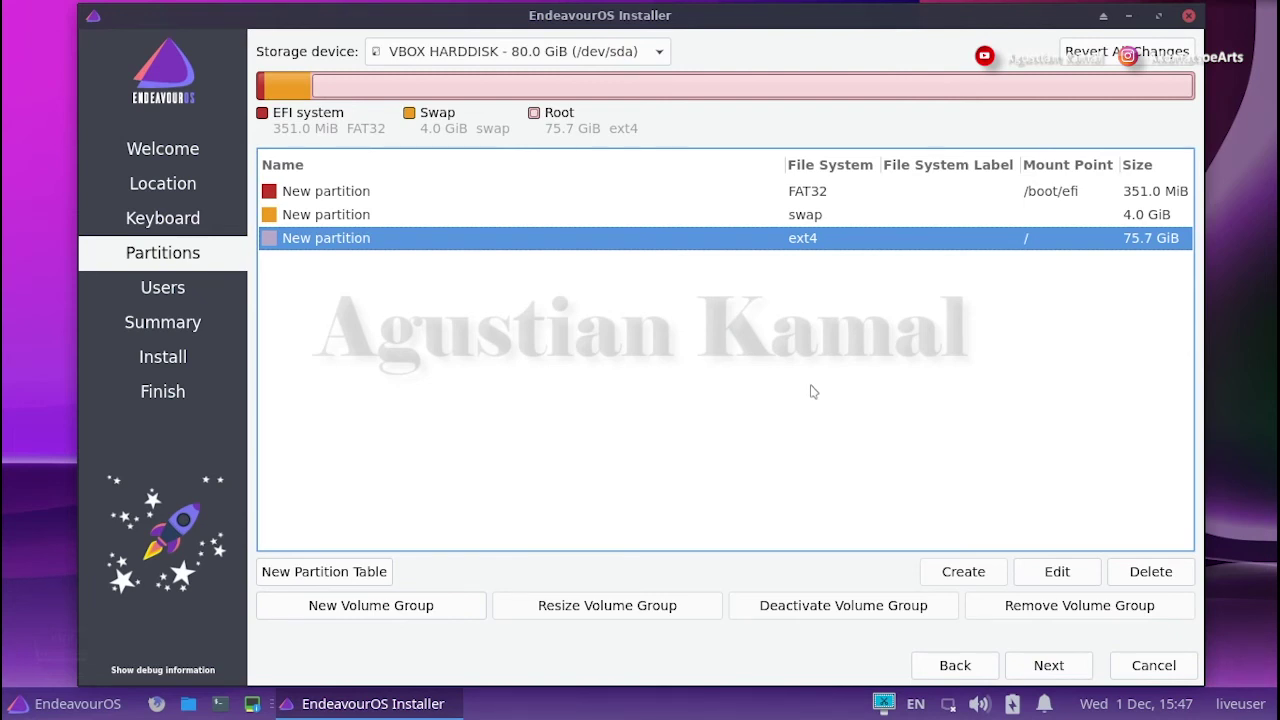
{"action": "left_click", "coordinate": [831, 214]}
{"action": "left_click", "coordinate": [830, 191]}
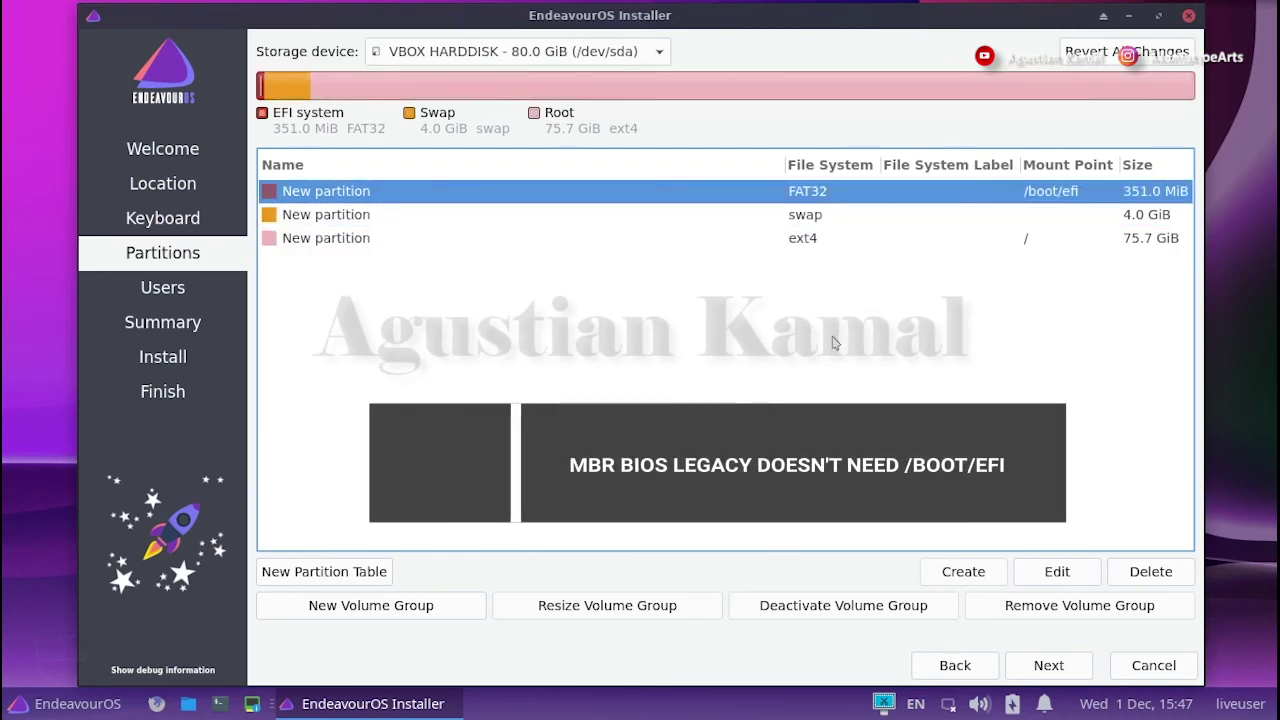